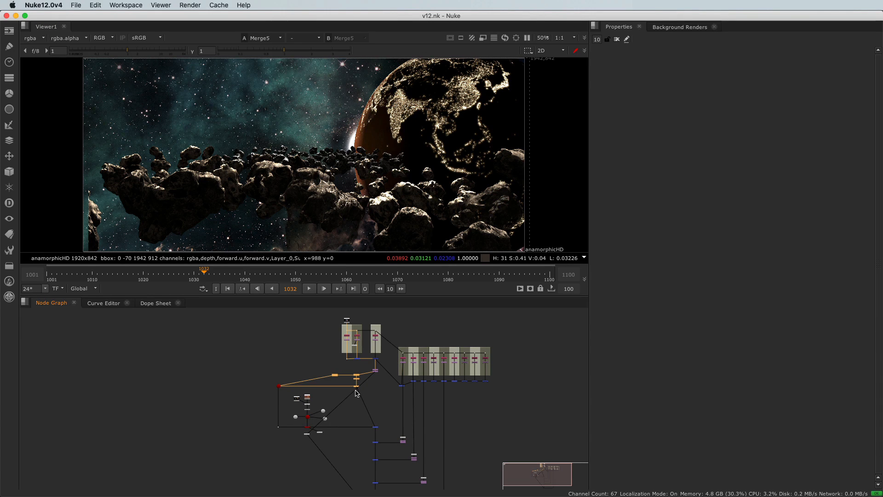
- Route the Shotcam camera connections through two dots on the vertical pipe below it
scroll(364, 396, "up", 5)
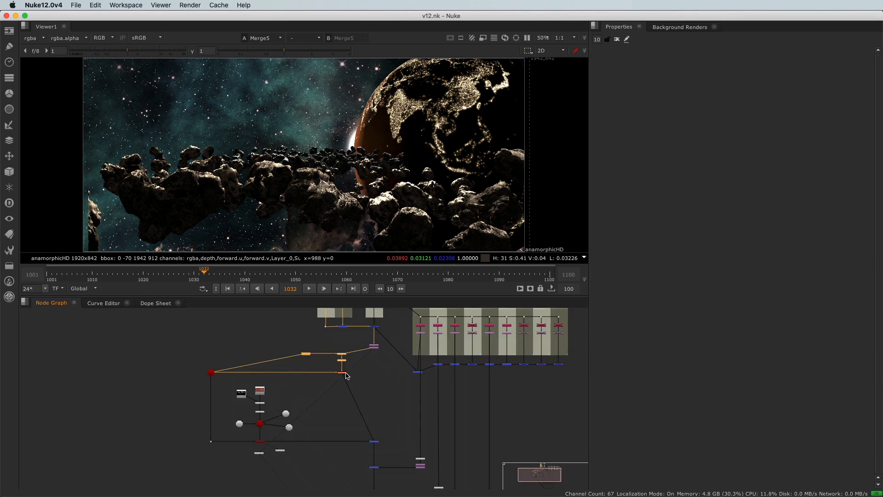
left_click_drag(341, 374, 386, 395)
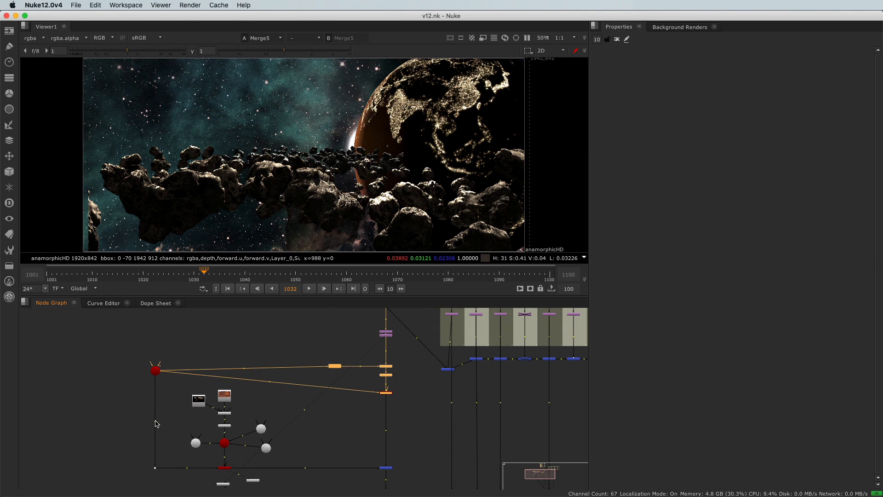
scroll(156, 423, "up", 5)
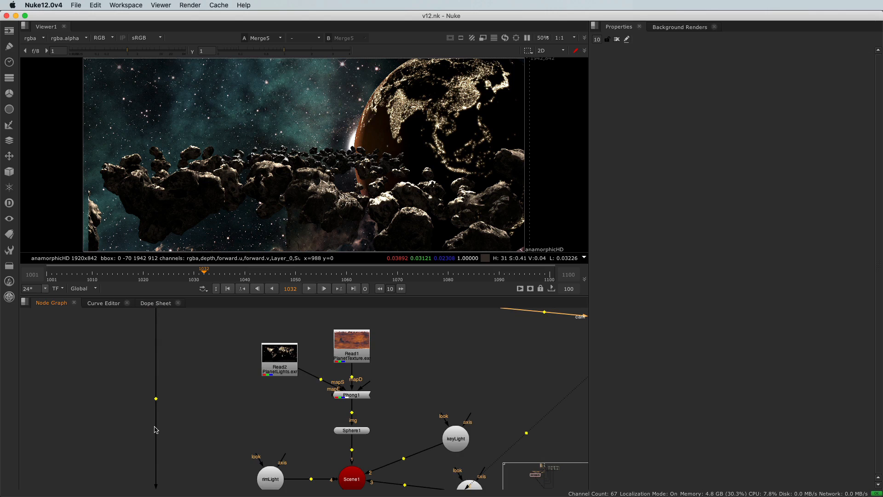
left_click(157, 401, "super")
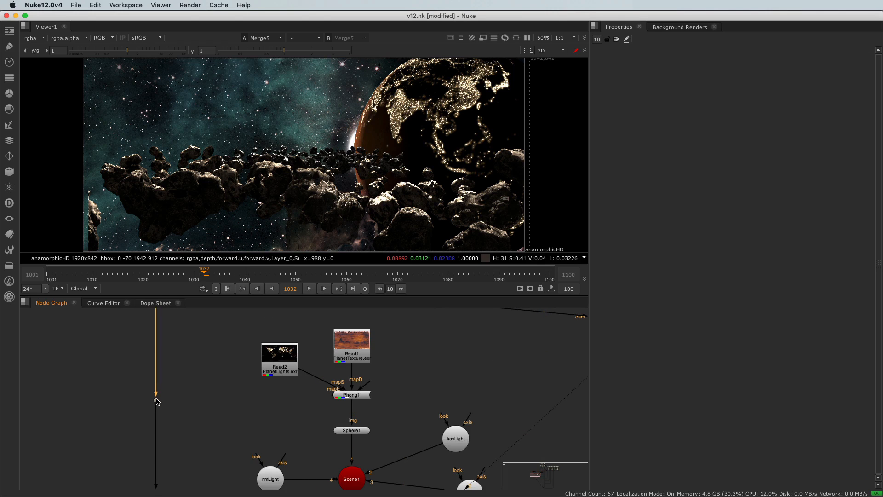
scroll(156, 409, "down", 5)
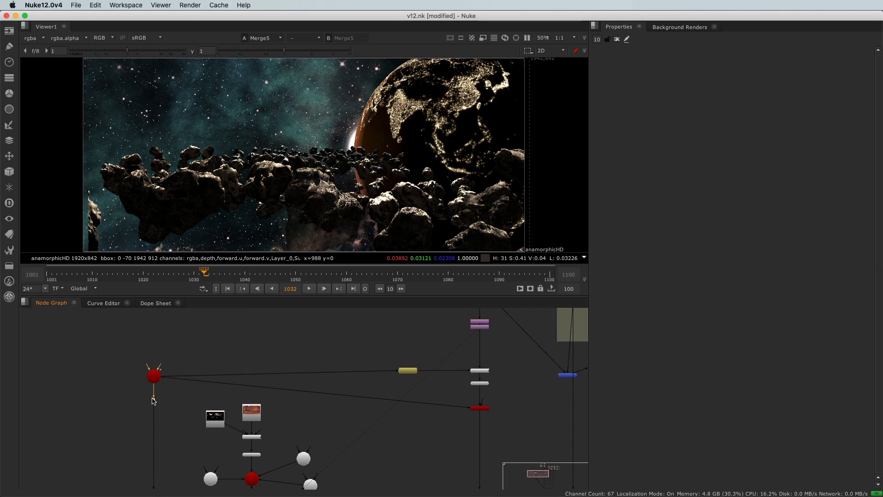
left_click_drag(169, 384, 154, 397)
scroll(148, 398, "up", 5)
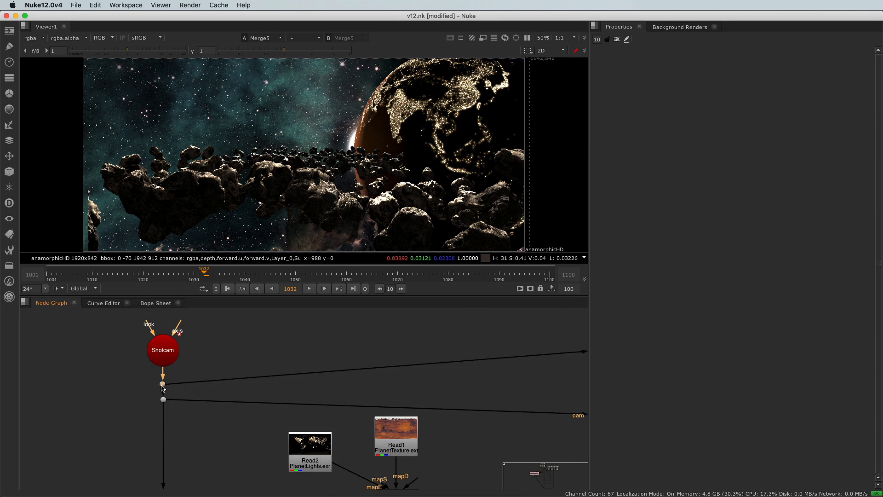
- Align Shotcam and its dots with the frame hold pipe, and move ScanlineRender2 so its camera pipe runs horizontally
scroll(161, 386, "down", 5)
left_click_drag(193, 390, 163, 360)
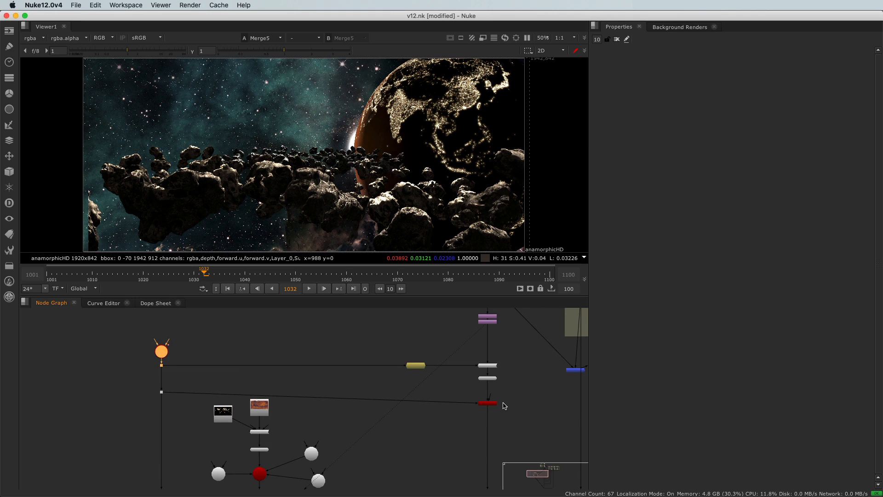
left_click_drag(491, 407, 490, 395)
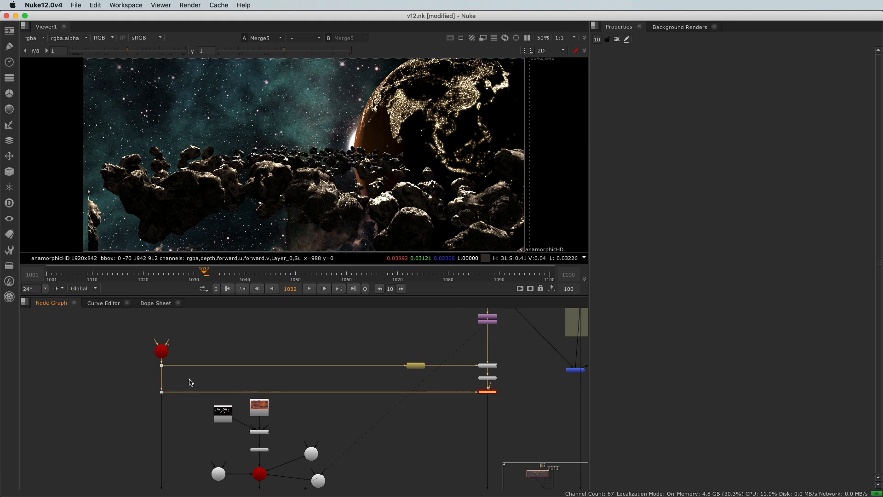
scroll(190, 383, "down", 3)
scroll(205, 394, "up", 5)
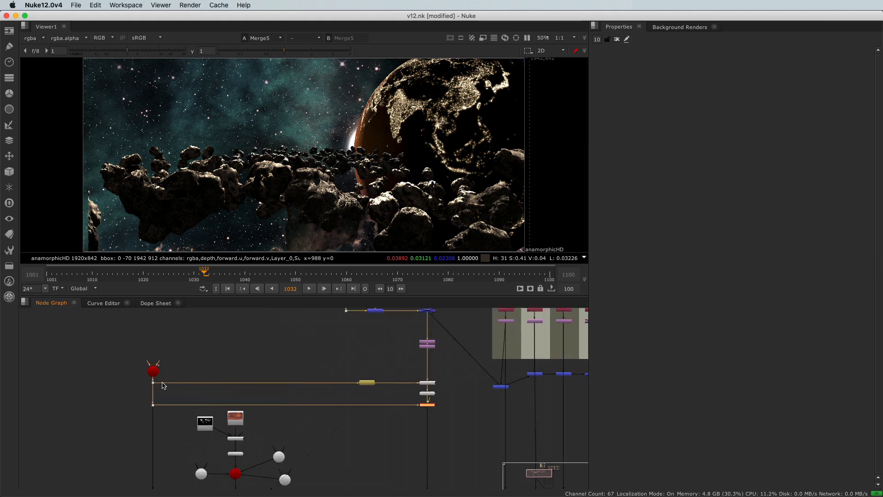
middle_click_drag(415, 436, 401, 432)
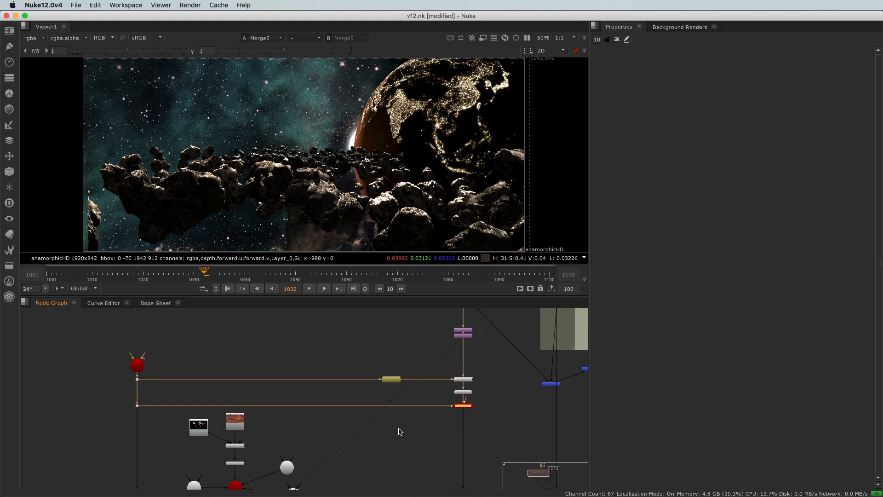
- Try feeding the frame hold from a pasted copy of Shotcam, and remove the copy
left_click(137, 367)
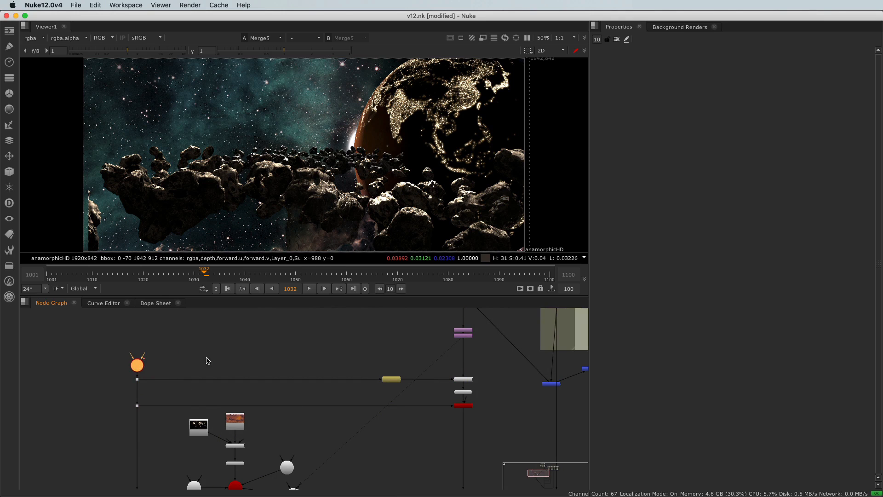
key("super+v")
left_click_drag(306, 359, 340, 363)
left_click_drag(150, 380, 340, 363)
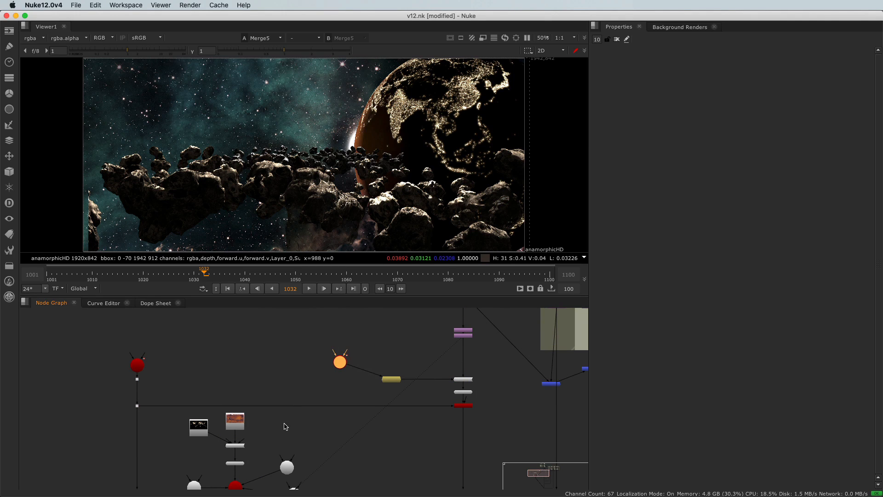
key("super+z")
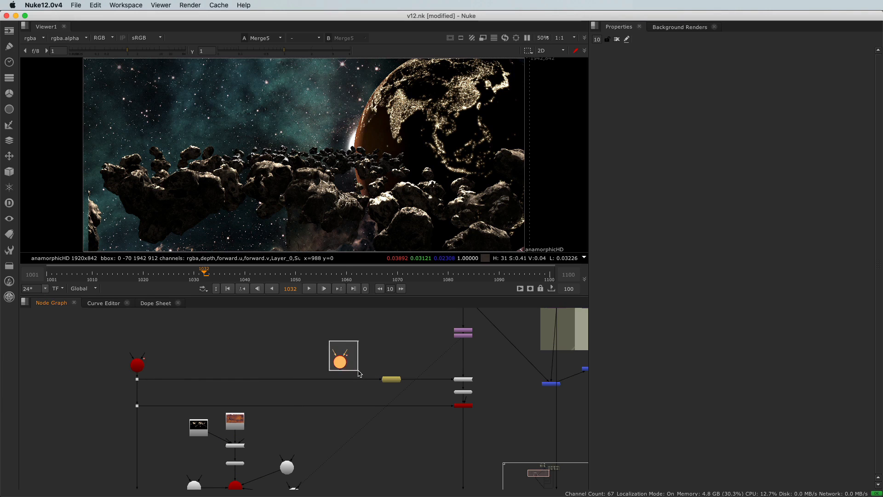
key("Delete")
- Examine how Shotcam's dots carry the camera to the projection and render nodes across the graph
left_click(138, 363)
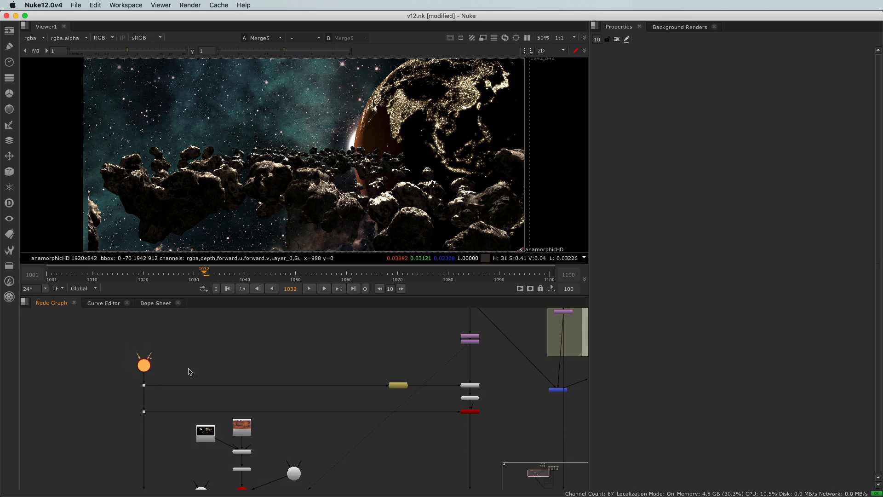
scroll(174, 375, "down", 3)
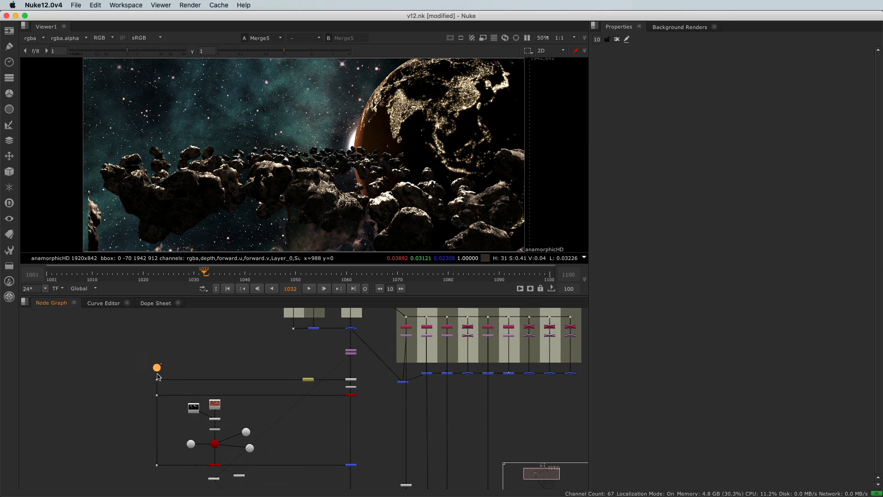
scroll(162, 383, "up", 2)
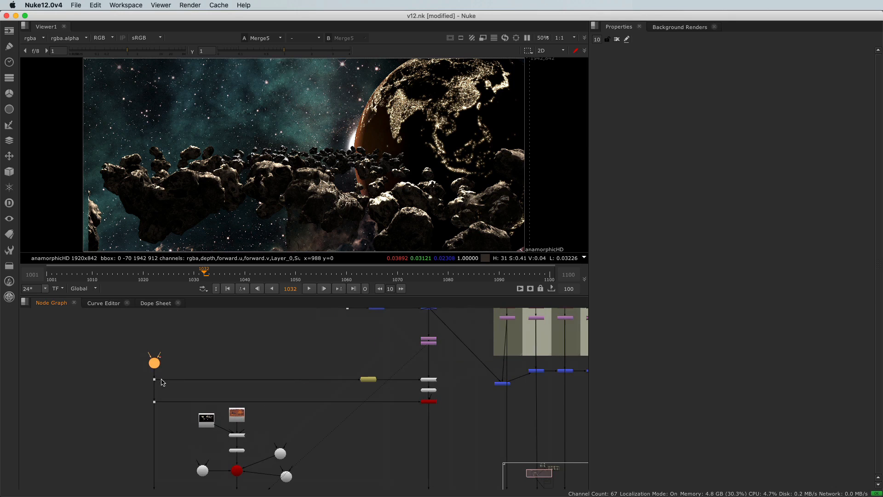
scroll(151, 371, "up", 1)
scroll(146, 380, "down", 3)
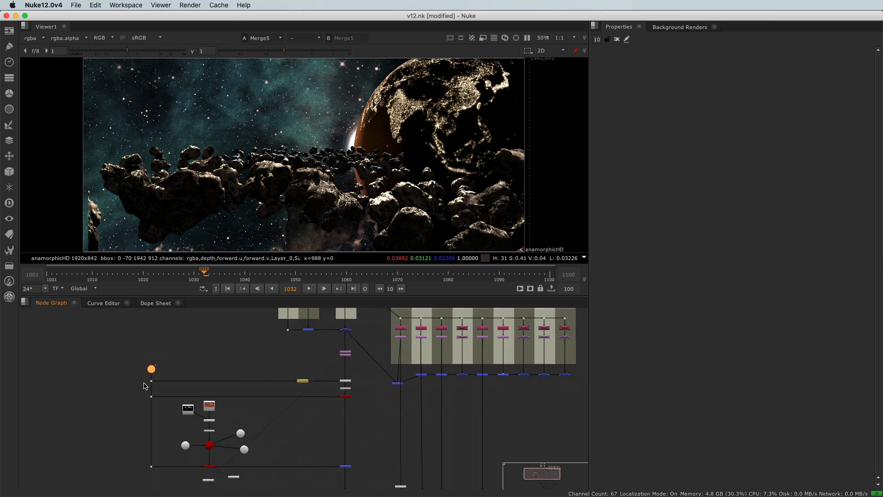
scroll(133, 375, "down", 1)
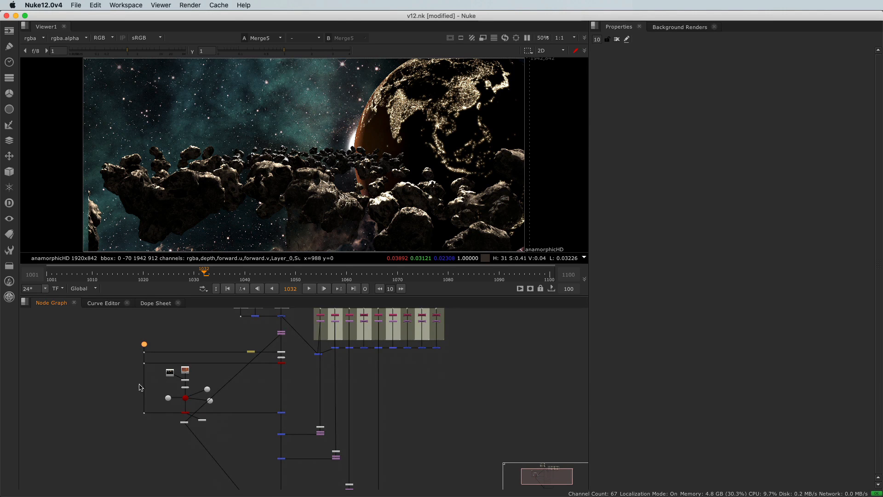
scroll(144, 385, "down", 3)
scroll(173, 400, "up", 4)
- Move the frame hold node right beside Project3D1's camera input
scroll(279, 348, "up", 5)
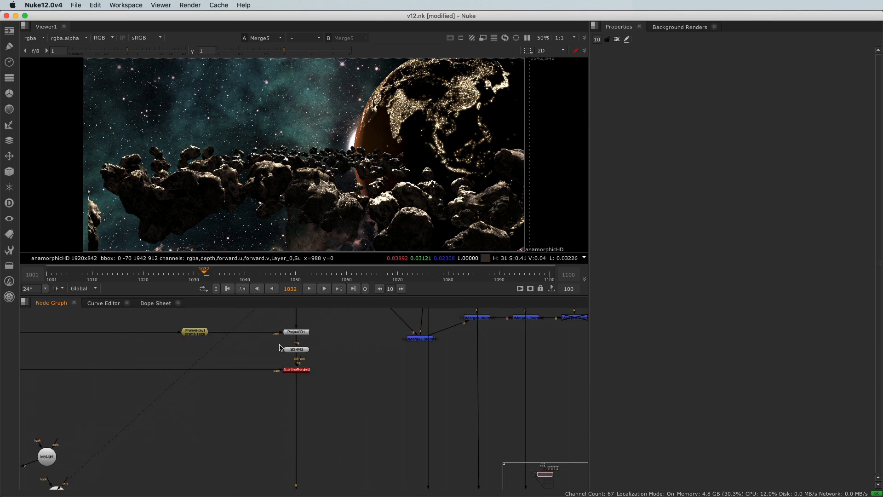
left_click_drag(167, 324, 307, 389)
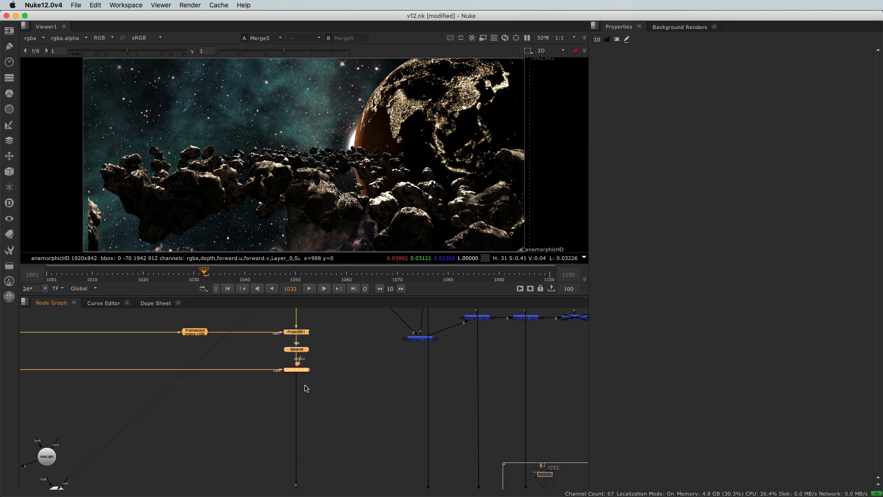
left_click(188, 338)
left_click_drag(189, 338, 258, 334)
- Duplicate the frame hold, Project3D, Sphere and ScanlineRender nodes, and place the copies in the space between Merge1 and Premult2
left_click_drag(195, 317, 341, 388)
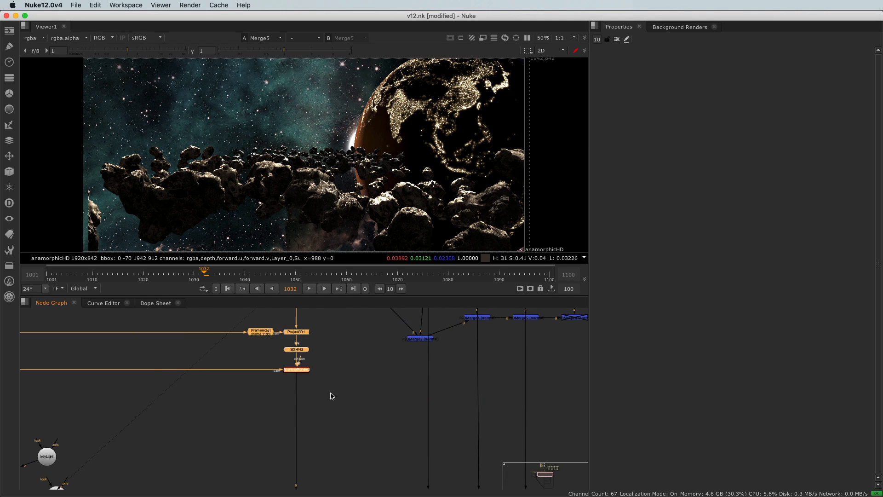
scroll(307, 395, "down", 5)
middle_click_drag(321, 445, 320, 387)
scroll(320, 392, "up", 5)
key("super+v")
left_click_drag(319, 393, 299, 369)
- Show Merge2's output in the viewer and clear the node selection
left_click(256, 425)
key("1")
left_click(282, 440)
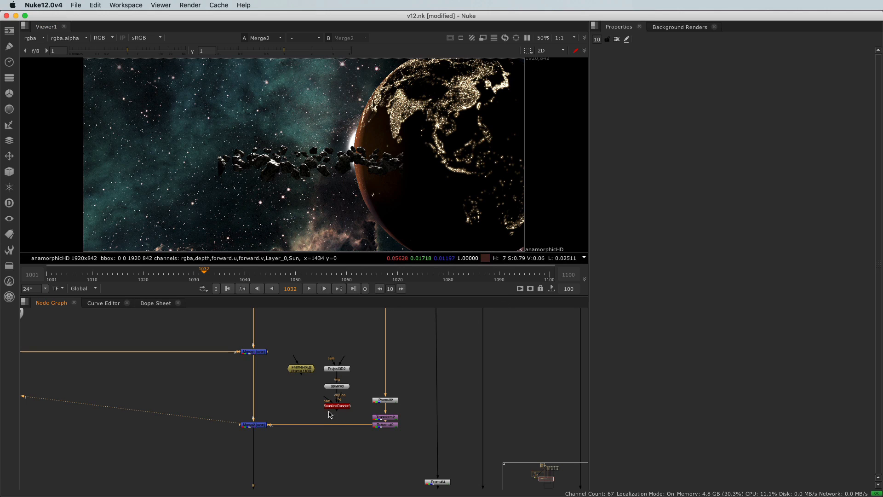
scroll(330, 392, "up", 3)
left_click(334, 389)
left_click(250, 392)
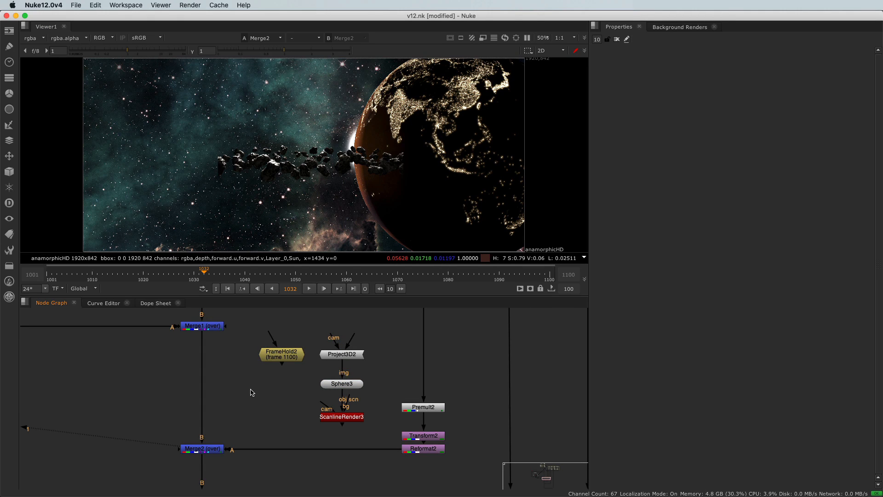
- Add a Card geometry node and place it below the copied frame hold
left_click(10, 174)
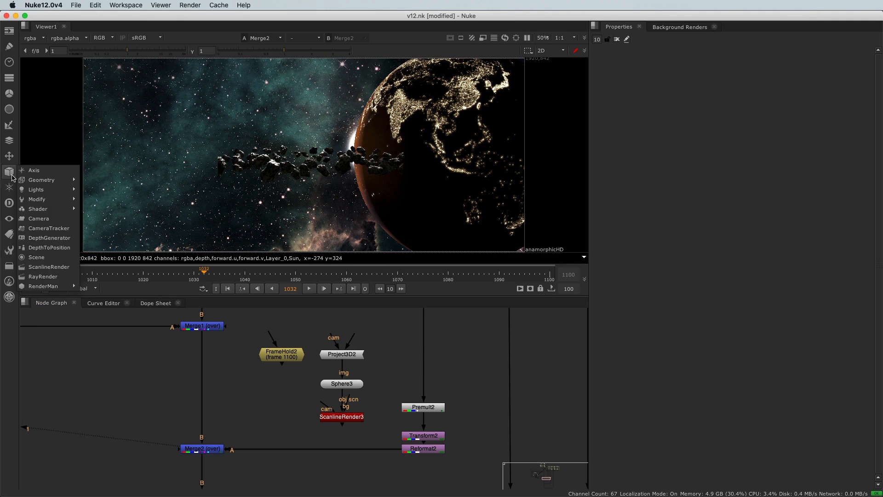
mouse_move(42, 180)
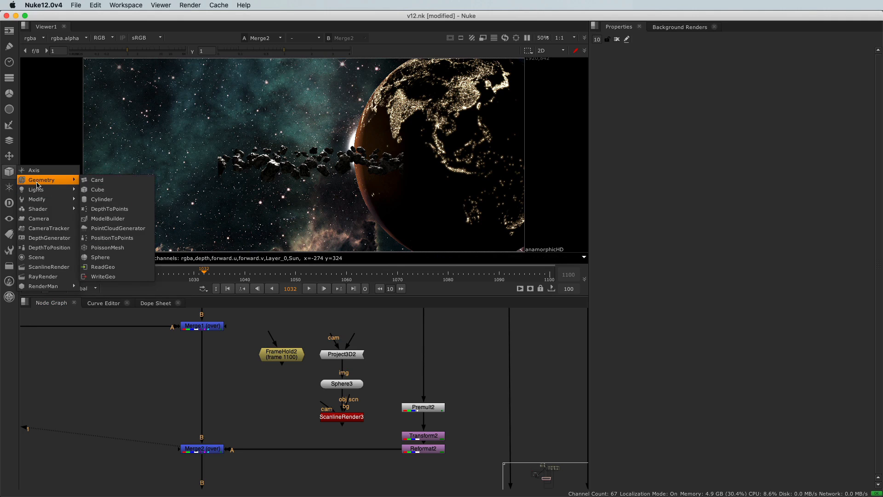
left_click(98, 182)
left_click_drag(255, 389, 269, 392)
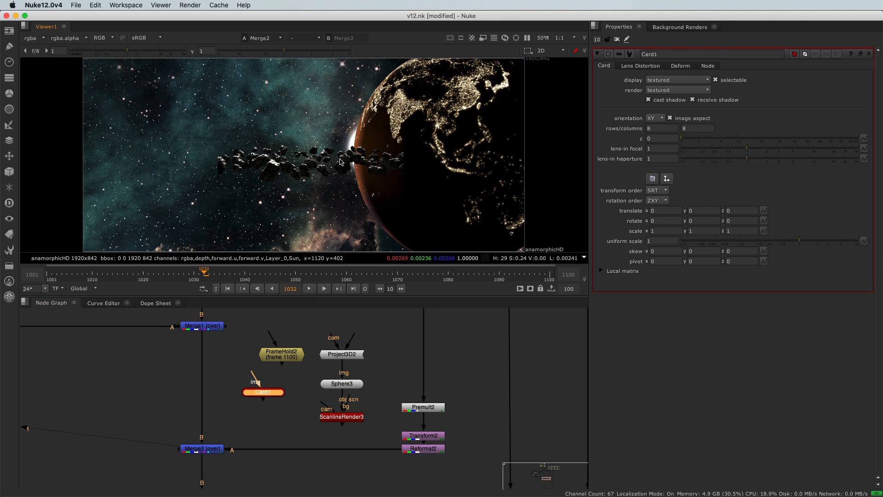
- Show the viewer in 3D and move the card along Z to about -7.36, near the planet
key("Tab")
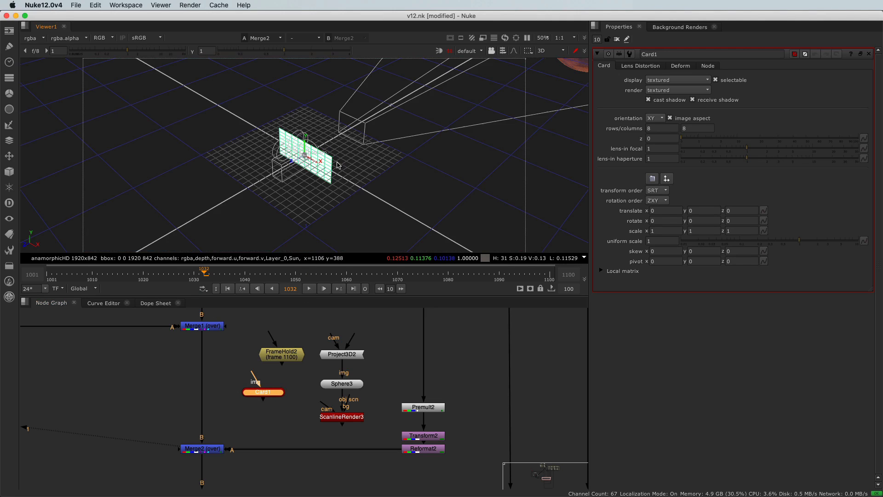
left_click_drag(342, 194, 348, 240, "super")
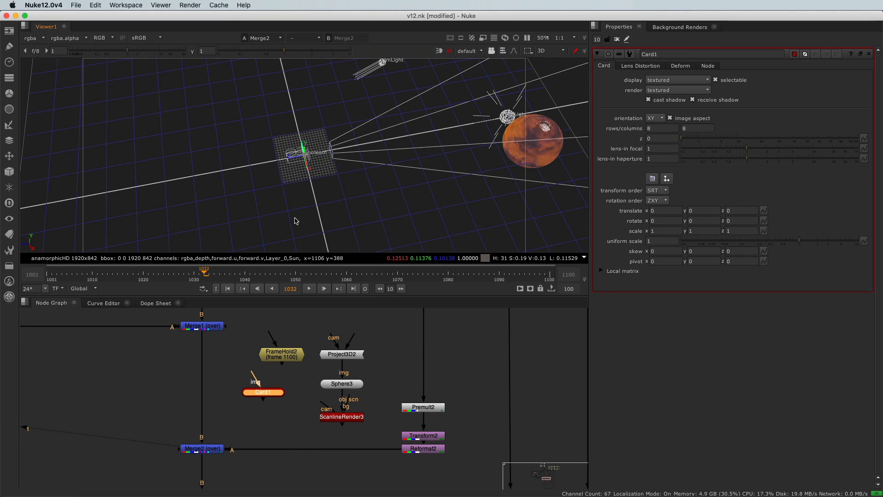
left_click_drag(511, 182, 547, 121, "super")
key("f")
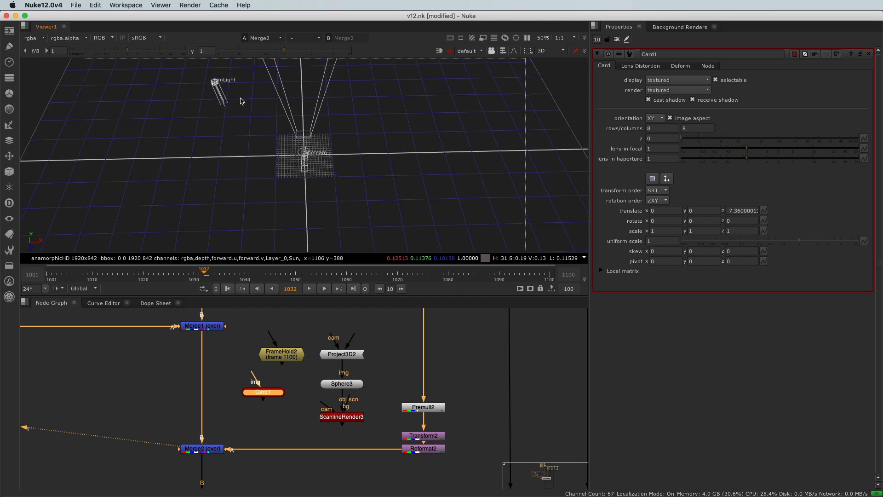
scroll(308, 154, "up", 8)
left_click_drag(308, 153, 281, 243, "super")
left_click_drag(301, 182, 306, 136, "alt")
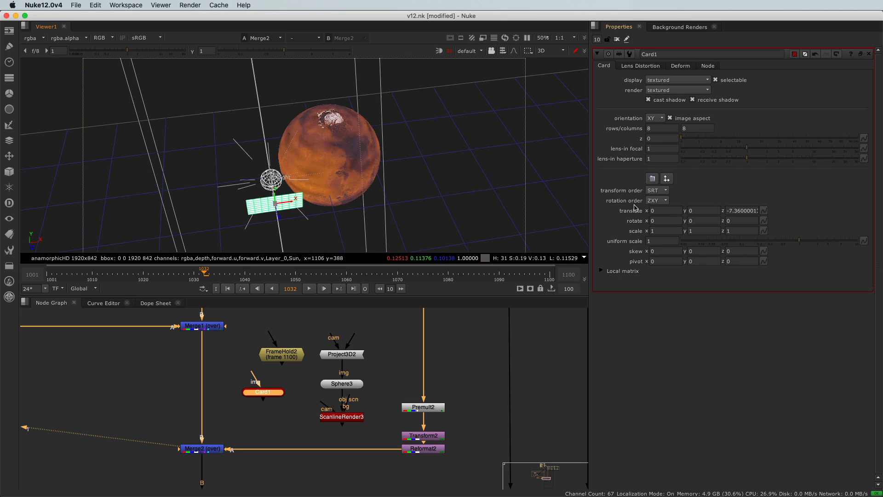
- Set the card's uniform scale to 10 and adjust its Z translation to about -7.31
left_click(664, 241)
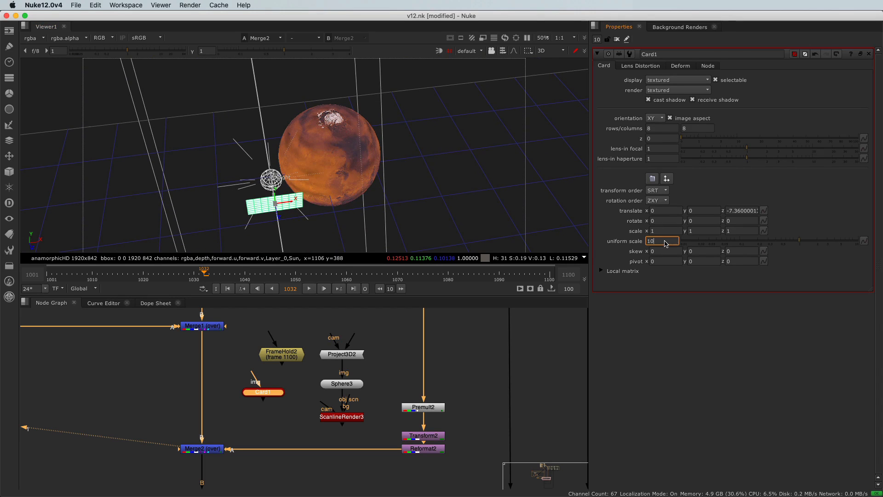
type("0")
key("Return")
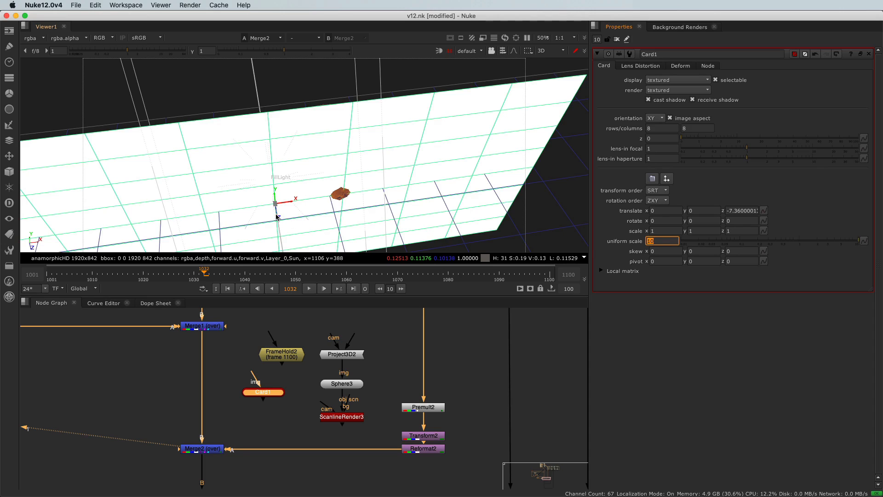
left_click_drag(279, 217, 277, 219)
left_click_drag(453, 189, 401, 164, "super")
scroll(295, 231, "down", 5)
left_click_drag(339, 175, 434, 123, "super")
left_click_drag(344, 196, 228, 160, "super")
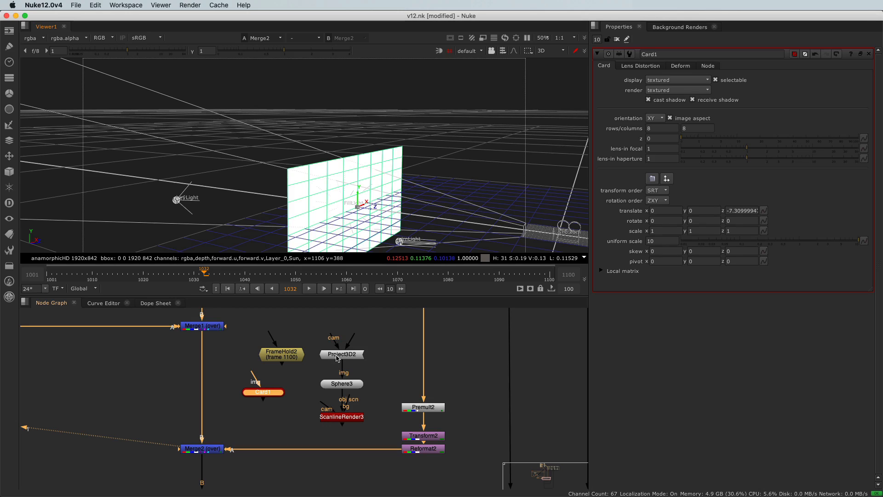
- Shift the Card node slightly closer to the Sphere node in the copied projection setup
left_click(313, 388)
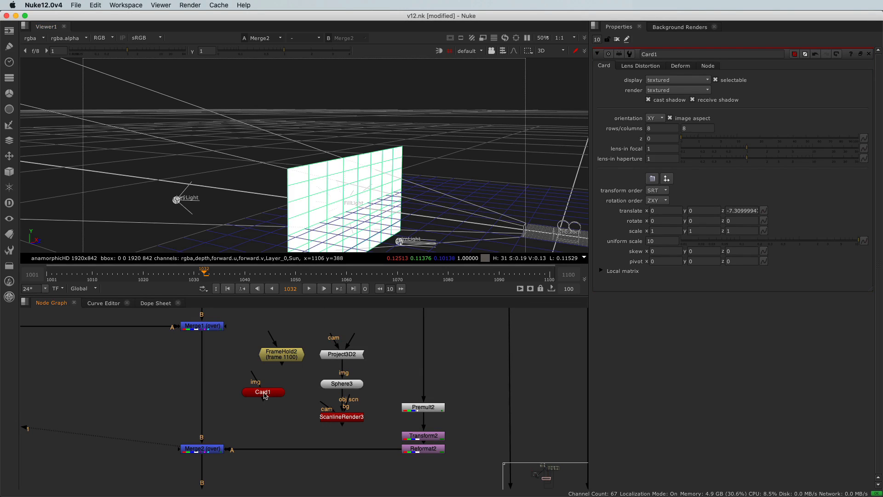
left_click_drag(269, 395, 276, 394)
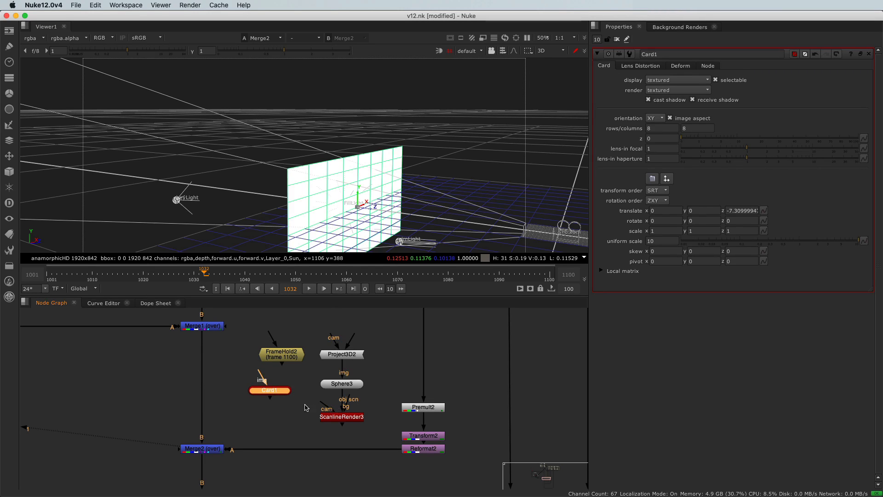
- Insert Card1 in place of the Sphere between Project3D2 and ScanlineRender3, and move the three nodes below the Merge2 line
left_click_drag(278, 392, 360, 387)
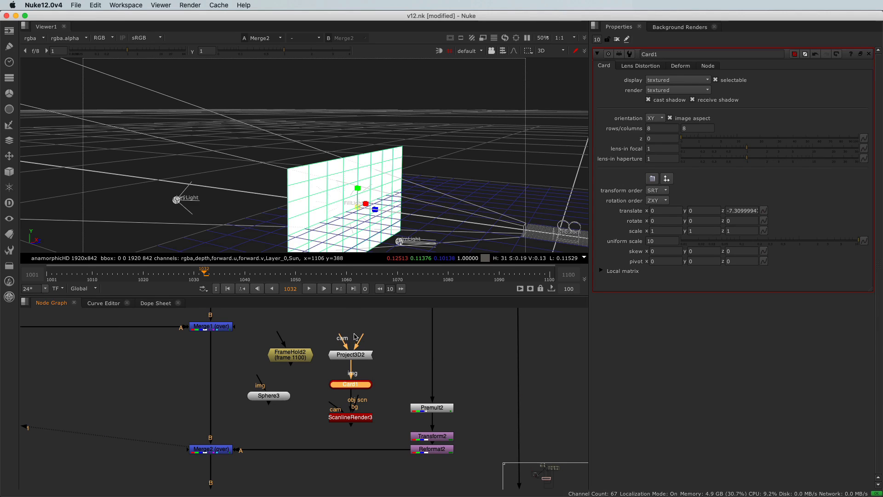
left_click_drag(326, 332, 381, 429)
left_click_drag(361, 357, 356, 411)
middle_click_drag(355, 417, 372, 311)
left_click_drag(370, 328, 358, 396)
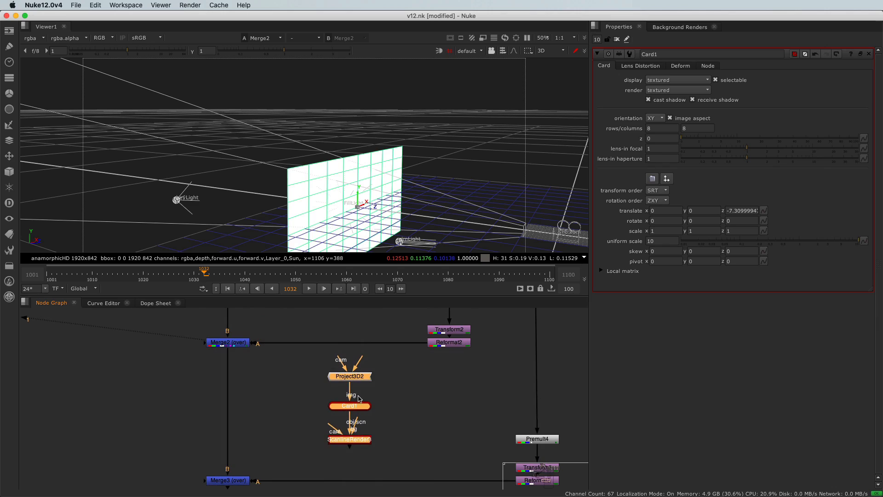
- Feed Reformat2 into Project3D2, connect ScanlineRender3 to Merge2's A input, and lower Merge2 level with the render node
left_click_drag(363, 360, 444, 346)
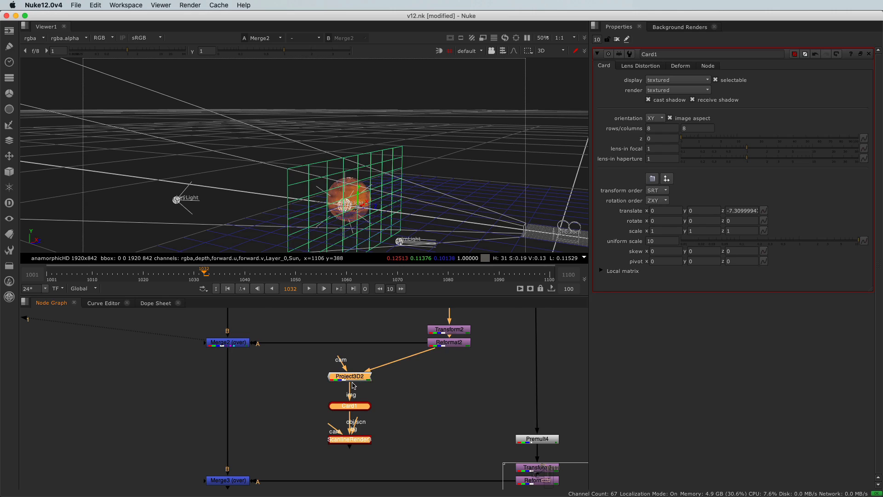
scroll(357, 384, "down", 2)
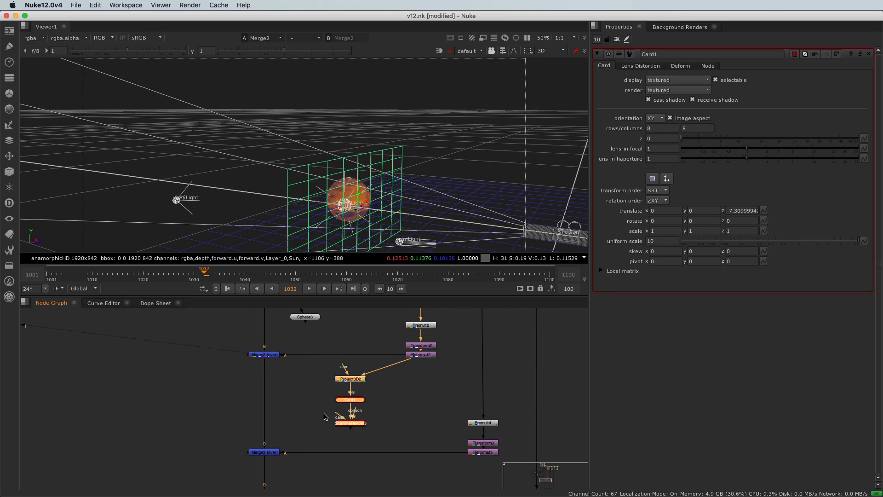
scroll(396, 347, "up", 2)
left_click_drag(410, 342, 344, 425)
left_click_drag(243, 341, 246, 423)
scroll(246, 424, "down", 5)
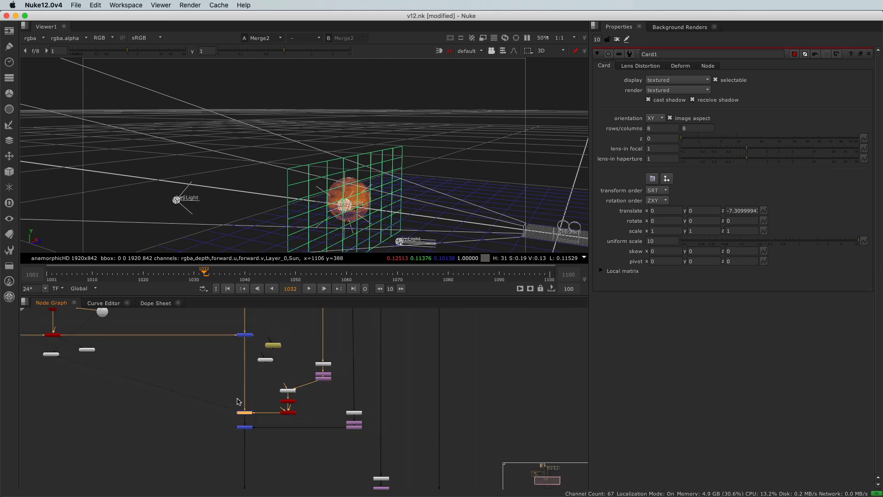
- Connect ScanlineRender3's cam input to the Shotcam line and route the connection through an elbow dot beside the projection nodes
scroll(254, 419, "up", 5)
left_click_drag(234, 370, 179, 350)
mouse_move(176, 356)
middle_mouse_down()
mouse_move(280, 363)
mouse_move(304, 379)
middle_mouse_up()
scroll(280, 363, "down", 2)
mouse_move(141, 352)
middle_mouse_down()
mouse_move(280, 432)
mouse_move(238, 414)
mouse_move(187, 408)
middle_mouse_up()
left_click(166, 361)
scroll(312, 437, "down", 2)
scroll(355, 414, "up", 4)
left_click_drag(277, 390, 55, 412, "super")
scroll(294, 424, "down", 4)
middle_click_drag(337, 431, 278, 411)
scroll(276, 403, "up", 4)
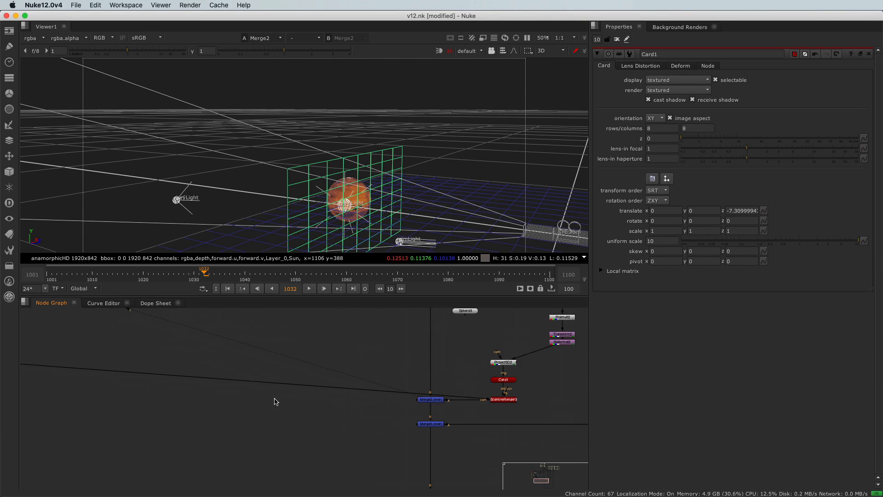
left_click_drag(257, 384, 466, 363)
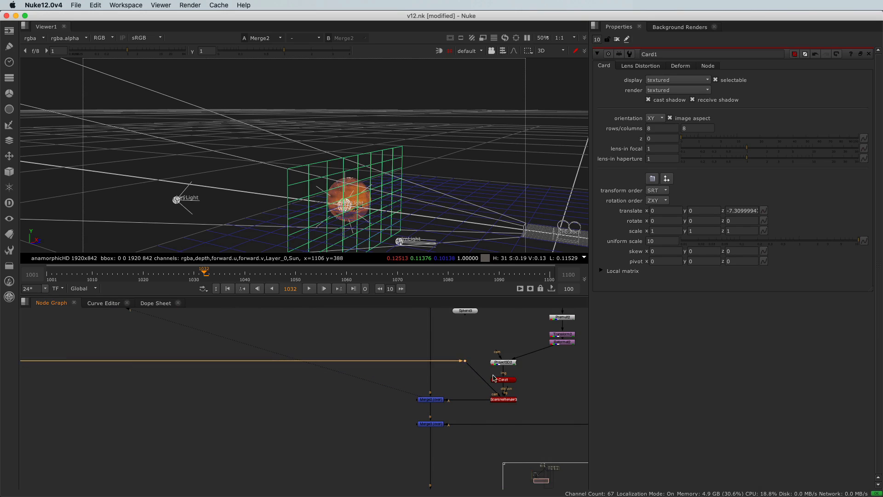
- Align Project3D2, Card1 and ScanlineRender3 under Reformat2 and connect Project3D2's cam input to the camera dot
scroll(499, 382, "down", 3)
scroll(461, 368, "up", 4)
left_click_drag(459, 367, 538, 428)
left_click_drag(481, 418, 549, 421)
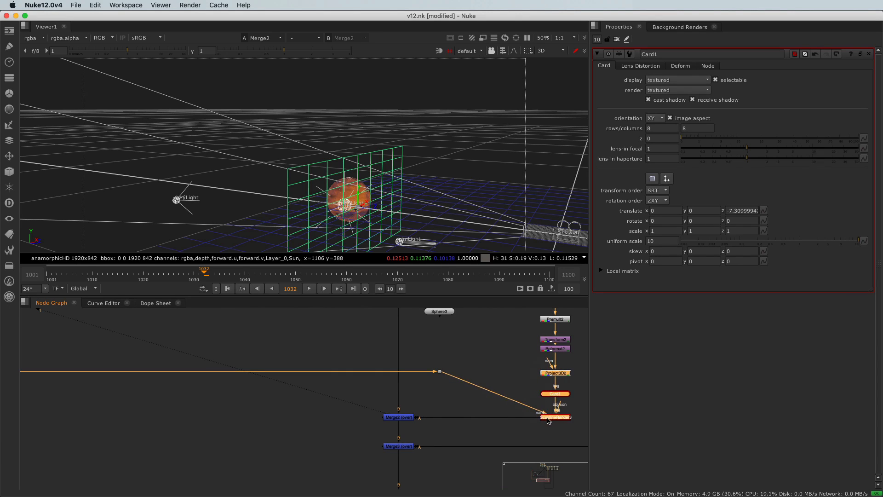
left_click(512, 378)
left_click_drag(550, 373, 440, 377)
scroll(440, 377, "down", 3)
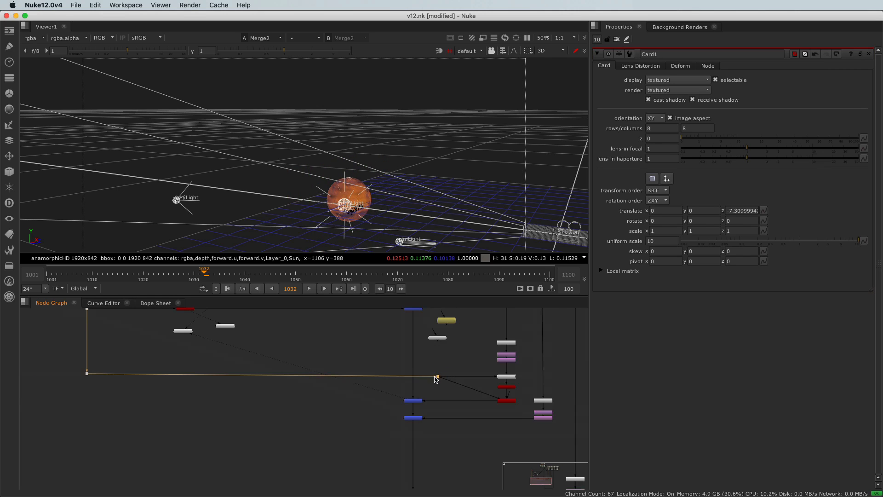
- Insert FrameHold2 (frame 1100) between the camera dot and Project3D2's cam input
scroll(441, 338, "up", 3)
middle_click_drag(455, 336, 429, 372)
left_click_drag(427, 348, 450, 412)
middle_click_drag(450, 412, 330, 361)
scroll(331, 360, "up", 3)
left_click_drag(330, 361, 360, 410)
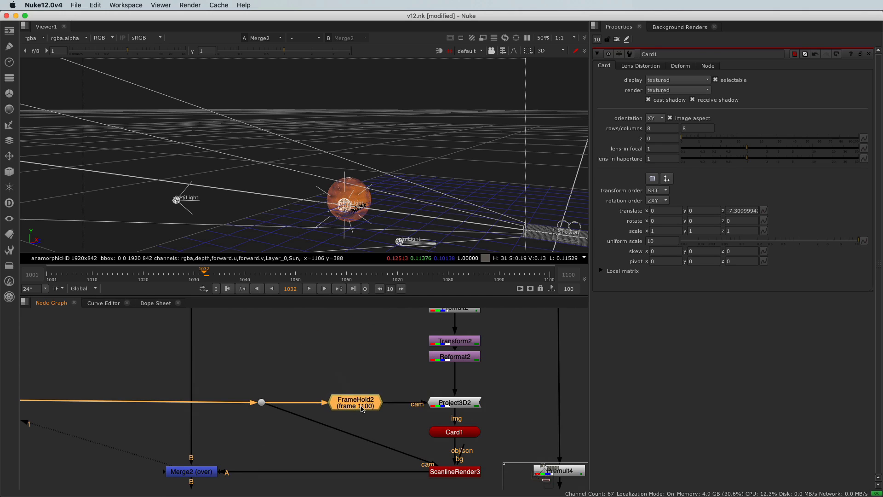
- View Merge2 and play back the shot to check the projected background asteroids
scroll(360, 410, "down", 3)
left_click_drag(236, 432, 285, 457)
key("1")
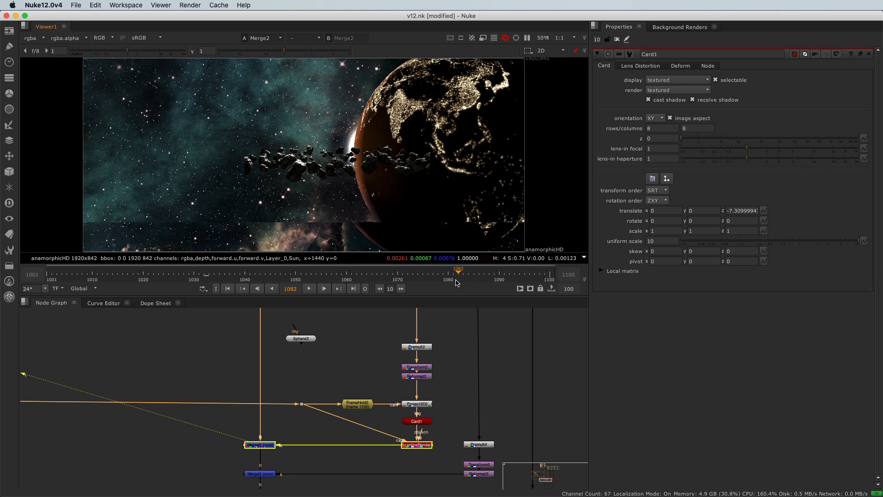
left_click(388, 280)
left_click_drag(387, 282, 265, 281)
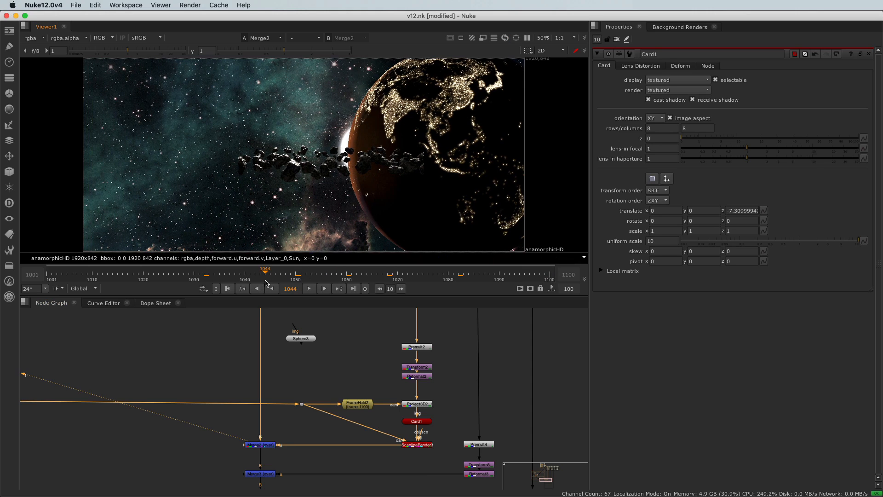
left_click(308, 290)
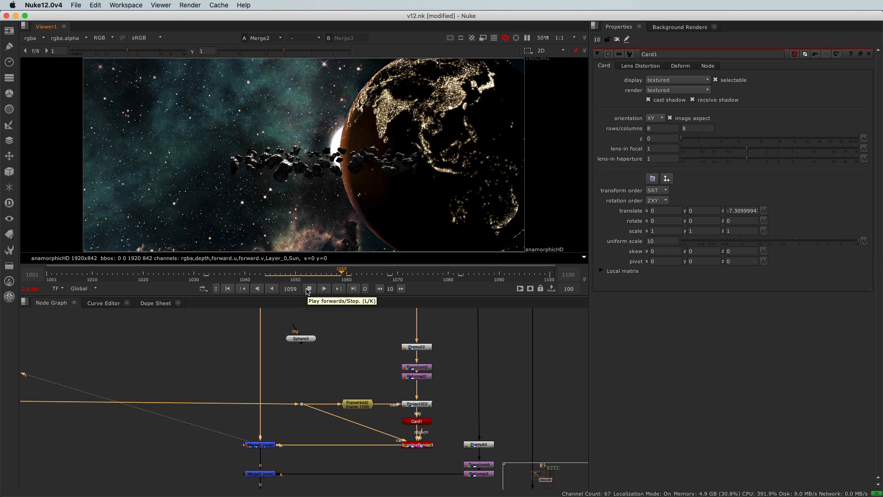
left_click(308, 290)
- Move the Merge3 and Merge4 branches down to make room for another projection setup
scroll(318, 333, "down", 4)
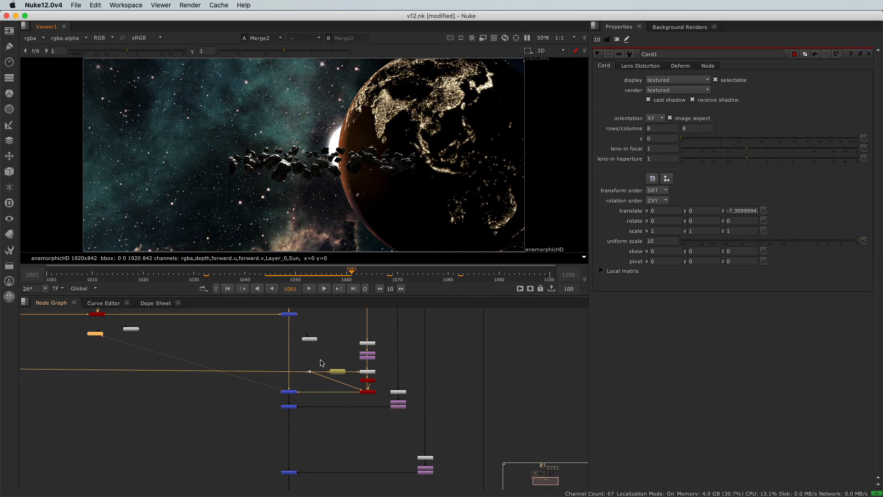
scroll(322, 355, "down", 2)
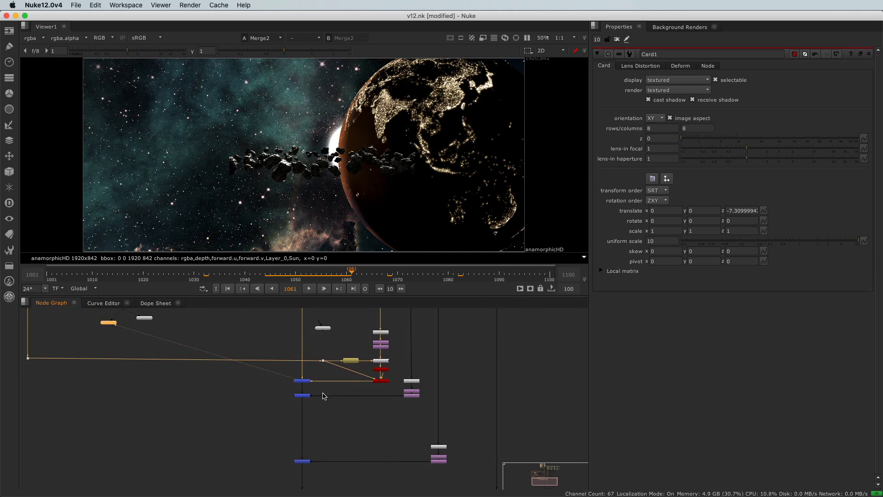
scroll(324, 396, "down", 2)
left_click_drag(409, 373, 367, 461)
scroll(295, 393, "up", 5)
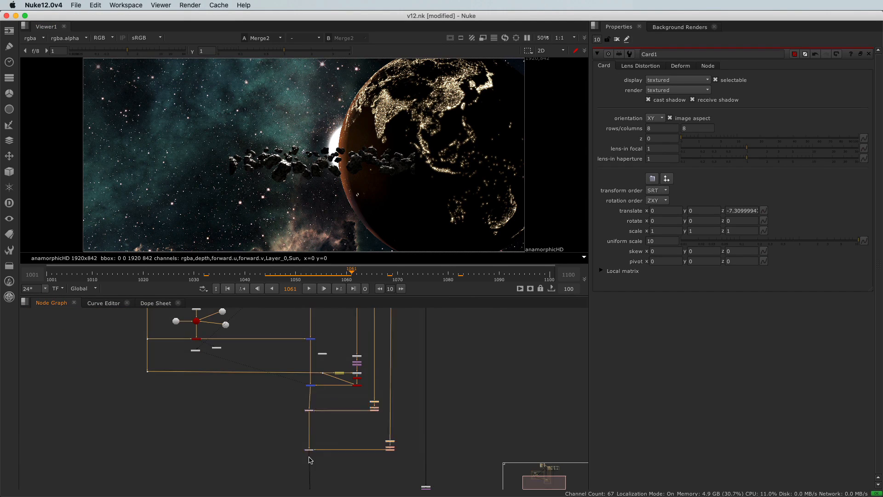
- Duplicate the frame hold, projection, card and render setup and wire the copy between Reformat3, Merge3 and the Shotcam line
left_click_drag(387, 370, 342, 405)
key("super+c")
scroll(332, 414, "down", 5)
middle_click_drag(333, 415, 334, 353)
left_click(322, 380)
key("super+v")
left_click_drag(520, 382, 387, 409)
scroll(331, 381, "up", 5)
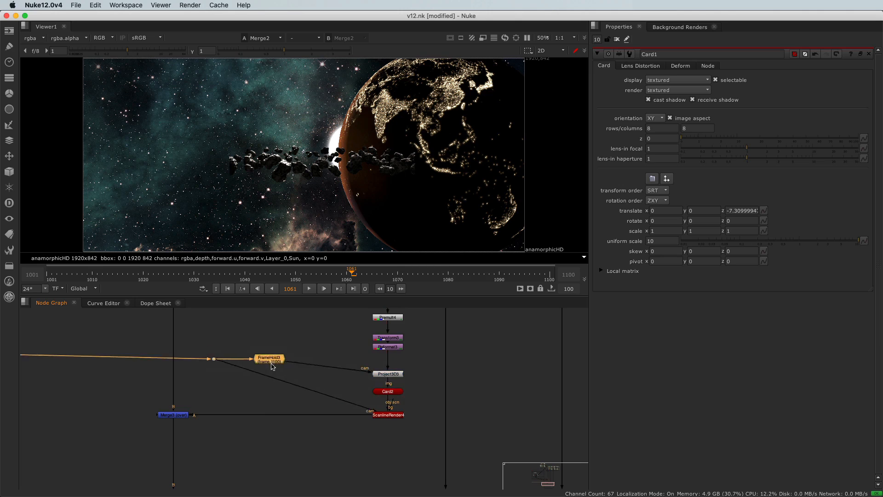
scroll(286, 409, "up", 10)
scroll(285, 410, "down", 5)
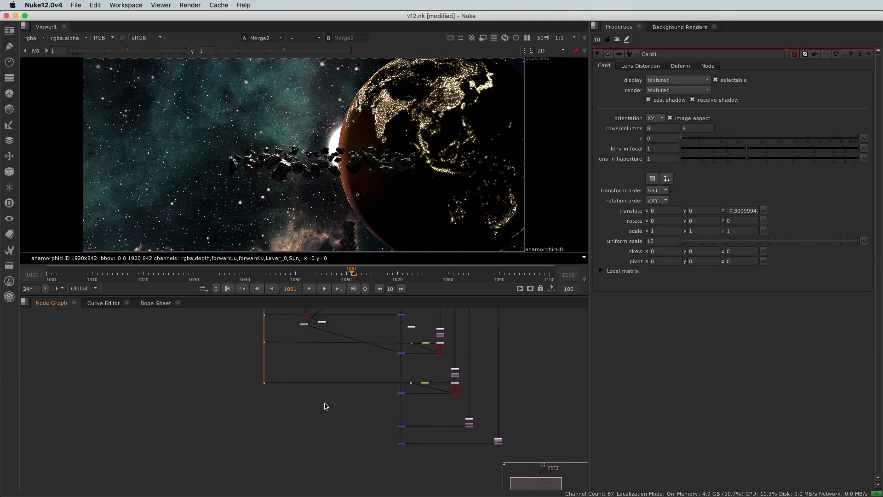
- Paste another copy of the projection setup and wire it between the next asteroid layer, Merge4 and the Shotcam line
scroll(456, 387, "up", 4)
scroll(465, 383, "up", 3)
left_click(254, 433)
key("super+v")
left_click_drag(254, 429, 99, 437)
middle_click_drag(356, 441, 258, 354)
left_click_drag(399, 375, 356, 370)
left_click_drag(361, 342, 412, 379)
left_click(277, 375, "shift")
left_click_drag(322, 352, 323, 411)
left_click_drag(330, 389, 372, 436)
left_click_drag(359, 429, 416, 434)
scroll(288, 432, "up", 4)
left_click_drag(271, 435, 271, 434)
scroll(257, 410, "down", 6)
- View Merge4 and play back the shot to check all three projected asteroid layers
left_click_drag(253, 395, 402, 462)
scroll(253, 439, "down", 5)
scroll(333, 446, "up", 8)
key("1")
left_click(394, 455)
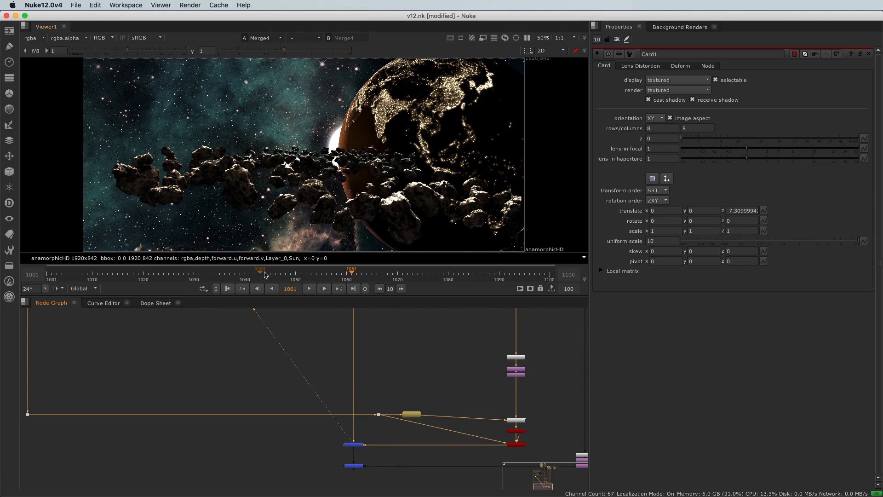
left_click_drag(297, 277, 428, 276)
key("l")
scroll(432, 438, "down", 6)
left_click(309, 288)
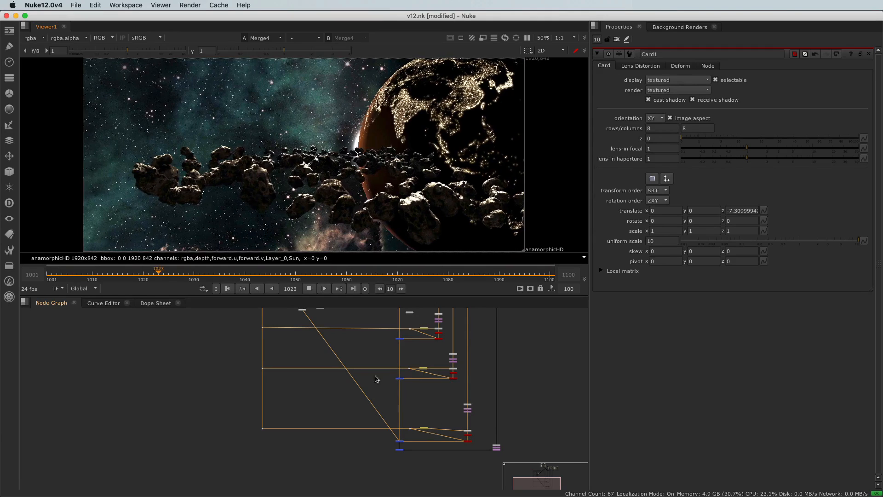
left_click(309, 289)
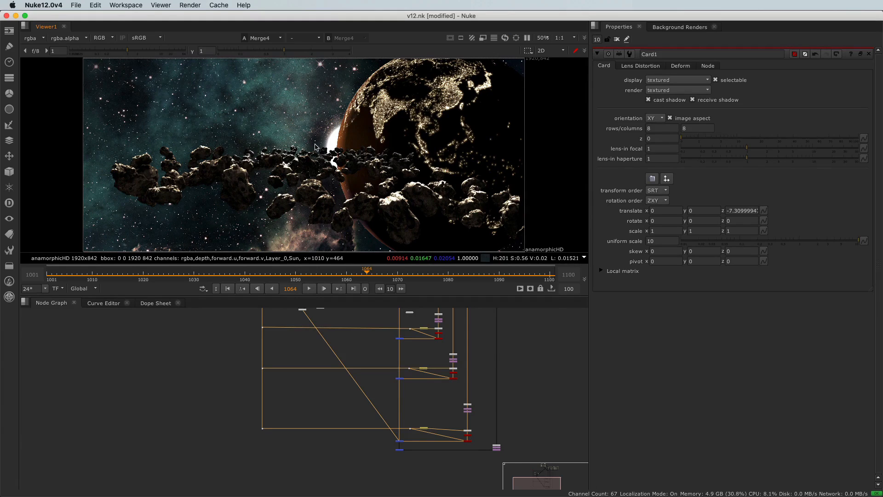
- Examine the asteroid cards in the 3D view relative to the planet and the shot camera
key("Tab")
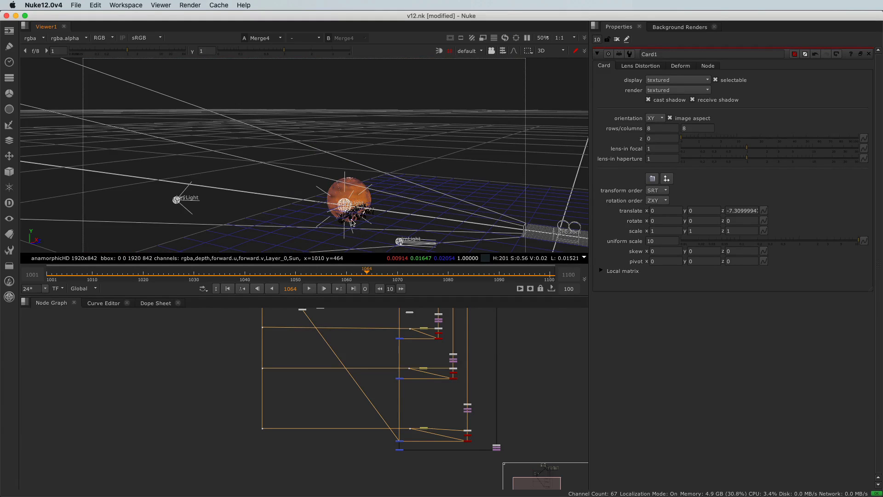
left_click_drag(348, 223, 369, 198, "super")
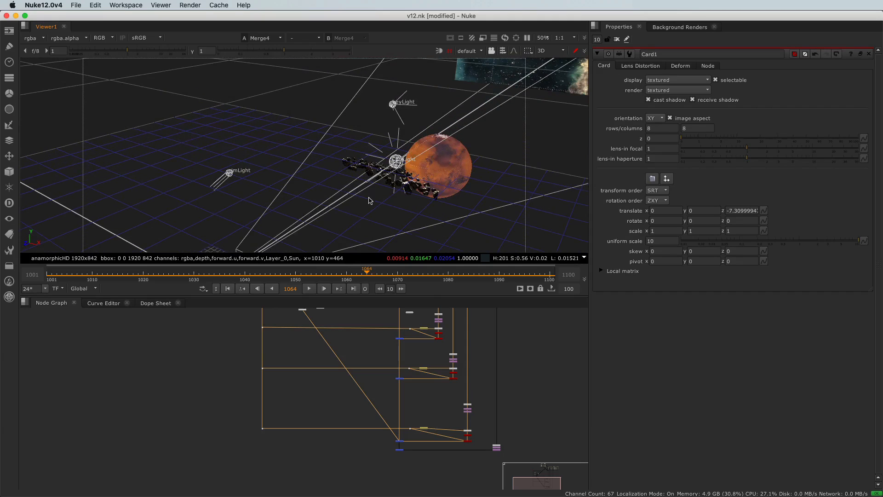
scroll(428, 330, "up", 6)
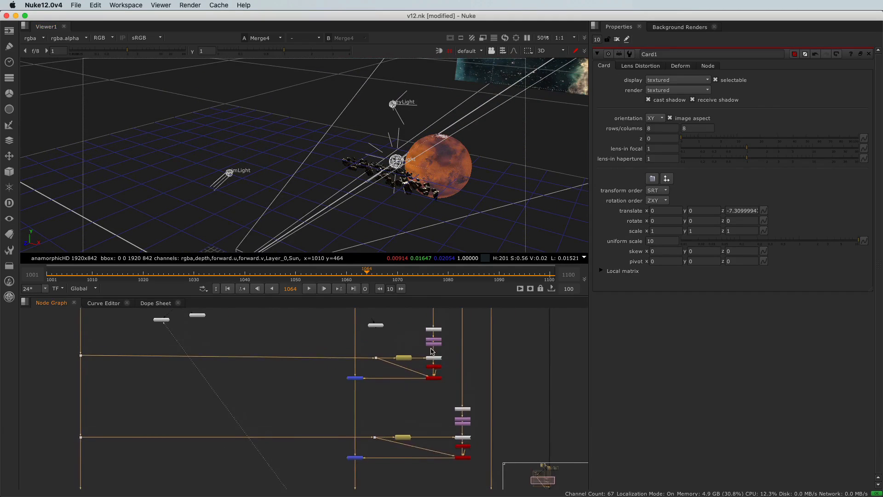
left_click(437, 380)
scroll(439, 122, "down", 3)
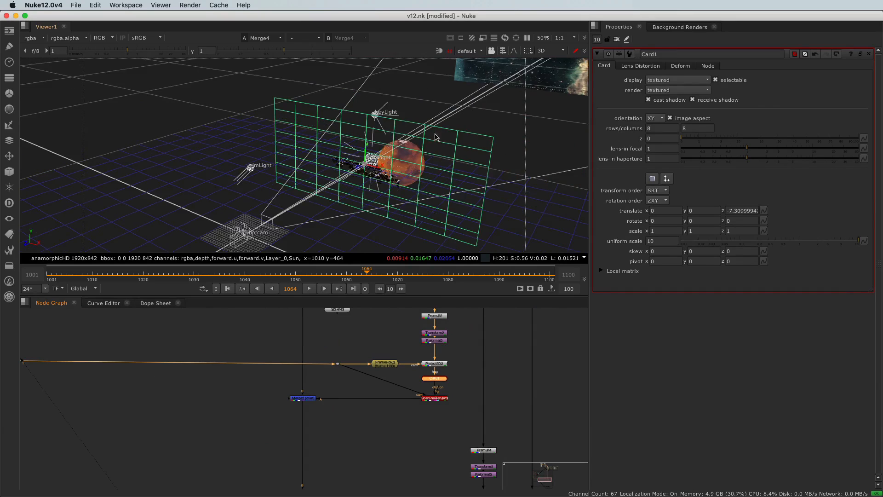
left_click_drag(430, 215, 383, 218, "super")
scroll(442, 451, "down", 4)
left_click_drag(442, 451, 415, 387, "alt")
scroll(443, 413, "up", 3)
left_click(445, 422)
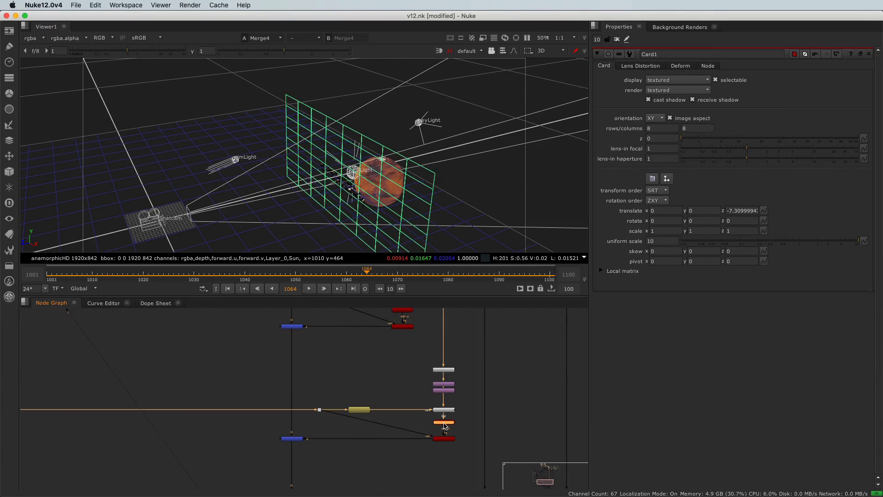
- Trace the Card2 projection branch up to its source asteroid layer and back
scroll(444, 426, "down", 3)
scroll(355, 434, "up", 5)
scroll(476, 382, "down", 5)
scroll(475, 382, "up", 8)
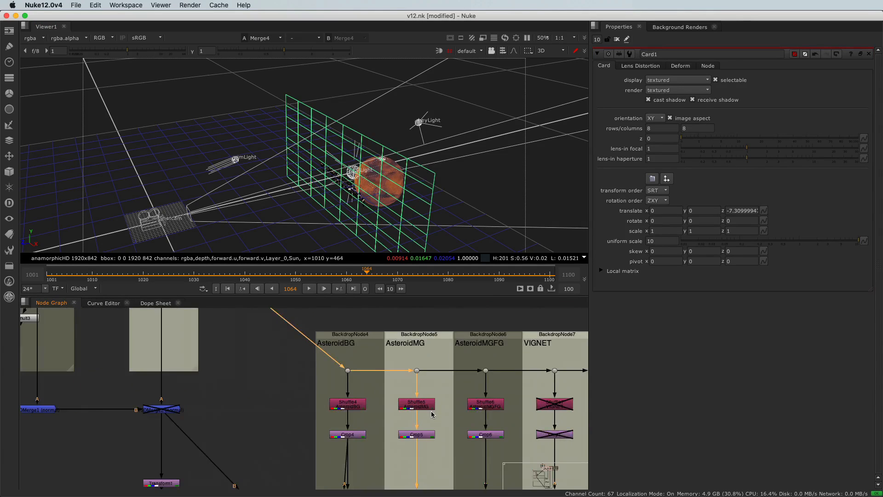
scroll(432, 414, "down", 8)
scroll(391, 417, "up", 5)
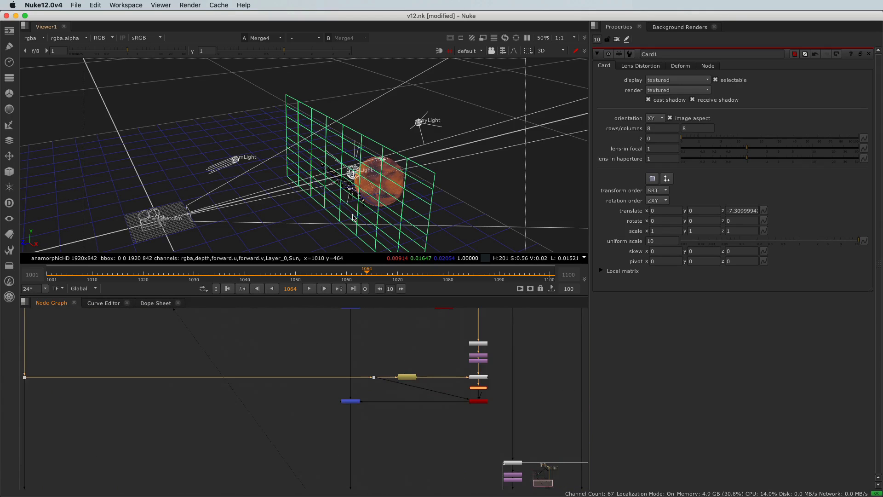
scroll(504, 388, "up", 3)
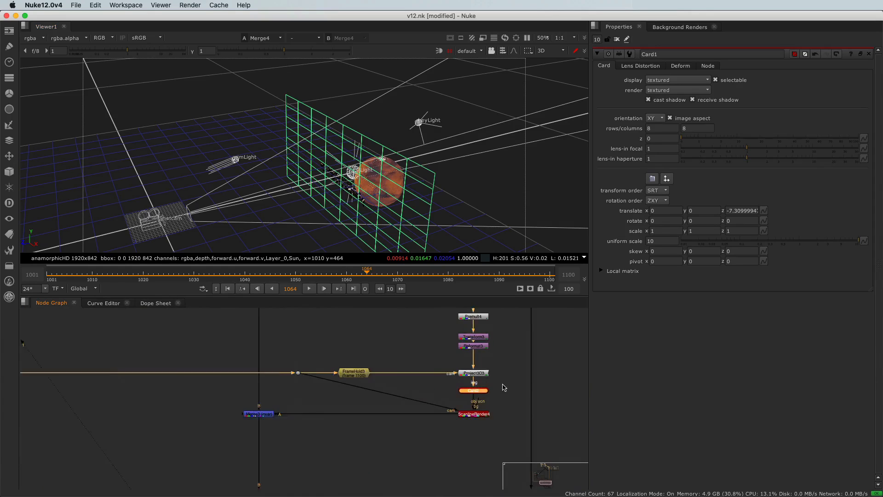
scroll(484, 395, "up", 2)
- Open Card2's properties and move the card along Z toward the camera to about -5.2
double_click(483, 390)
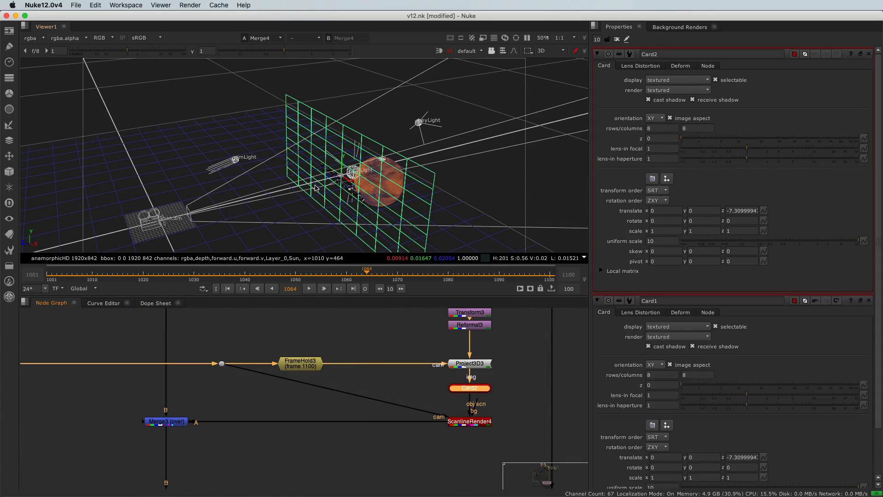
scroll(326, 186, "up", 2)
left_click_drag(344, 185, 274, 210)
- Open Card3's properties and move the card along Z in front of Card2, to about -3.62
scroll(275, 216, "down", 3)
scroll(335, 425, "down", 6)
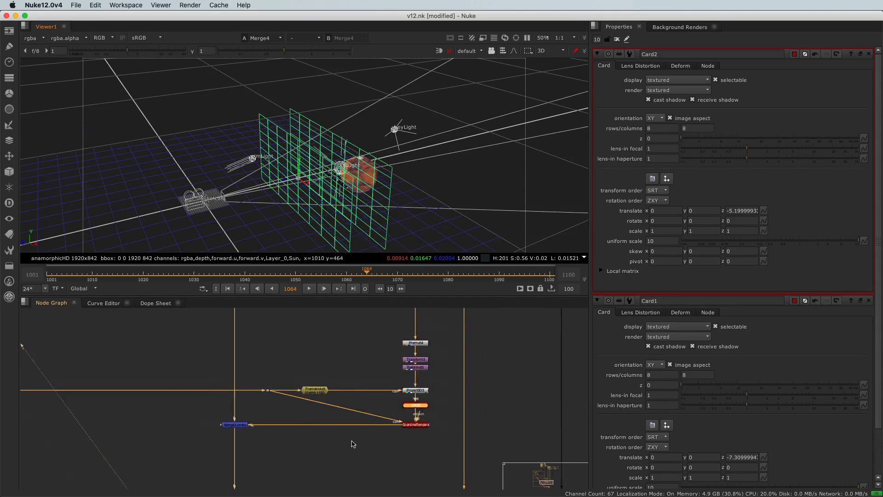
middle_click_drag(333, 414, 333, 343)
scroll(379, 427, "up", 6)
scroll(392, 456, "up", 2)
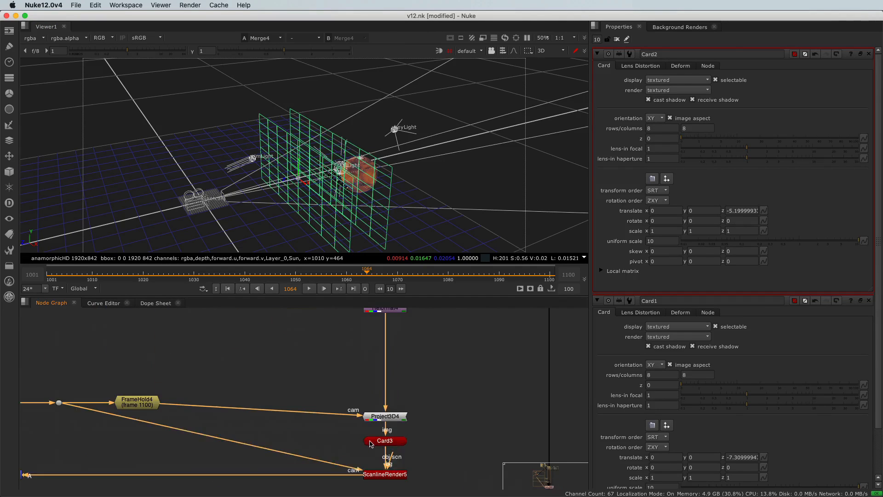
left_click(372, 442)
left_click_drag(328, 174, 258, 204)
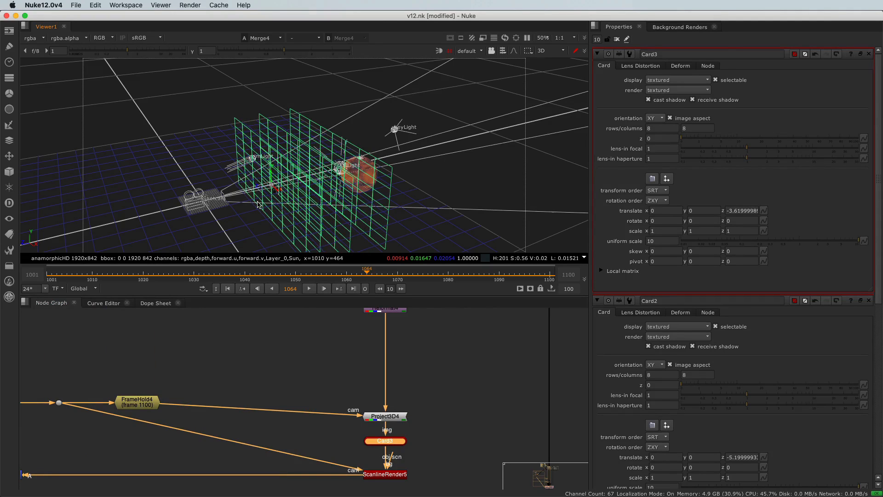
- View Merge4 again and play back the shot to check the parallax between the separated asteroid cards
scroll(266, 339, "down", 4)
left_click_drag(127, 382, 173, 399)
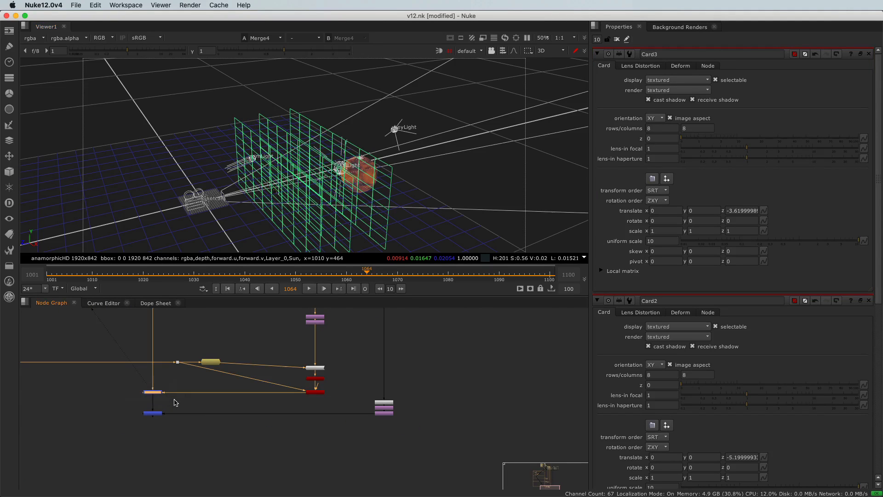
key("1")
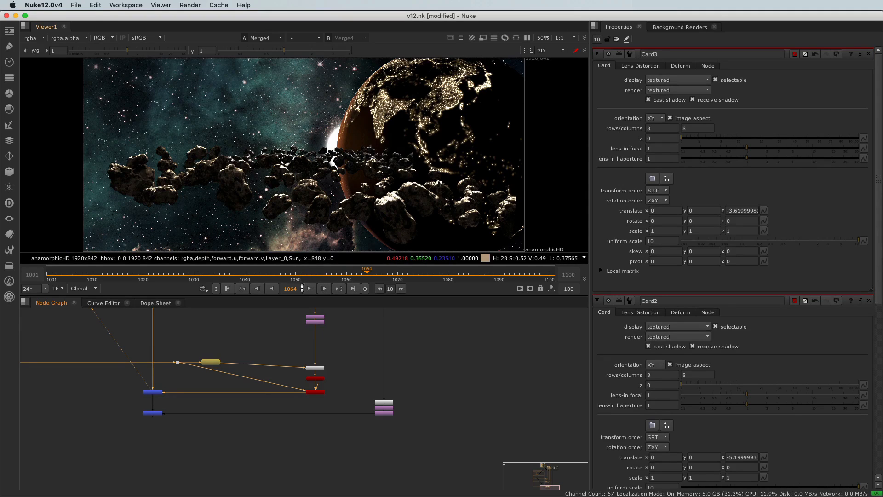
left_click(308, 289)
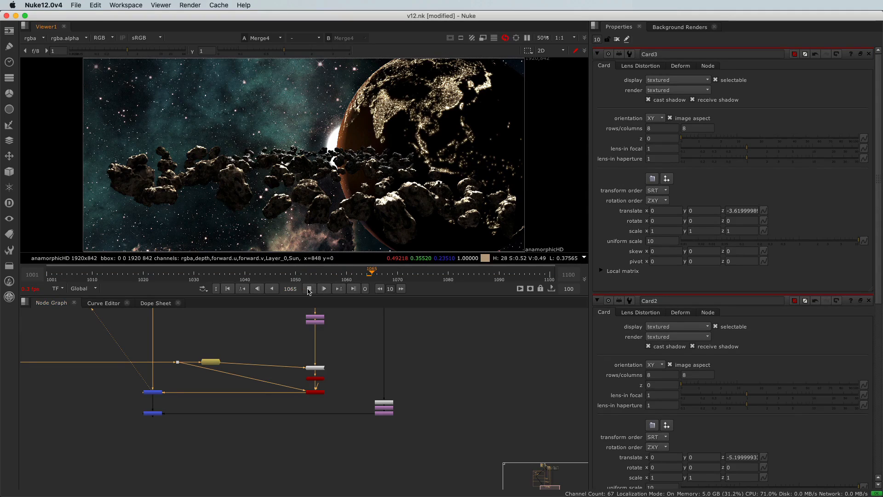